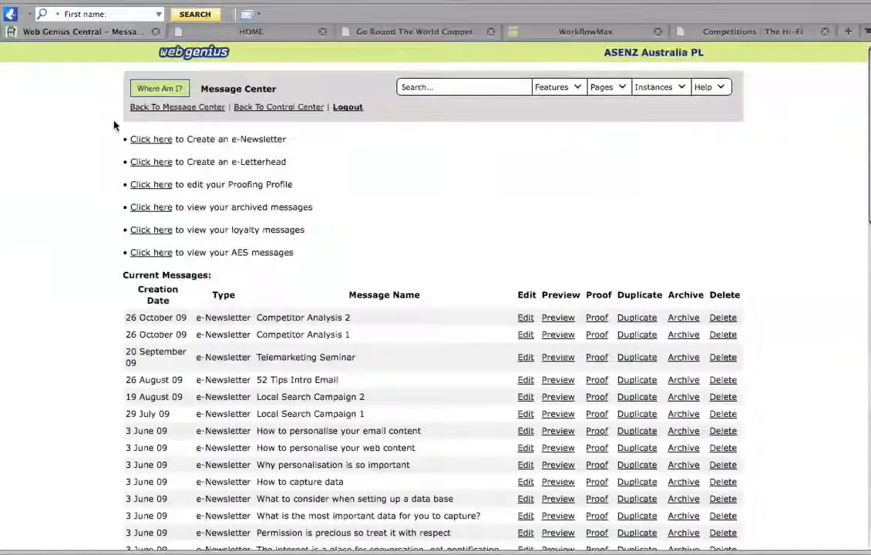
- Create a new e-Newsletter with the default subject line "Hi (Name), here's your invoice for order number (OrderID)"
click(149, 139)
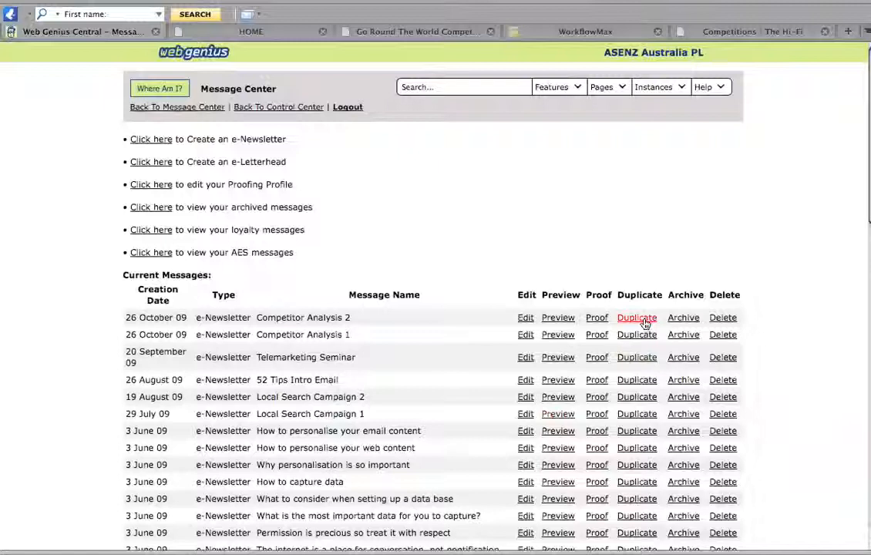
click(156, 143)
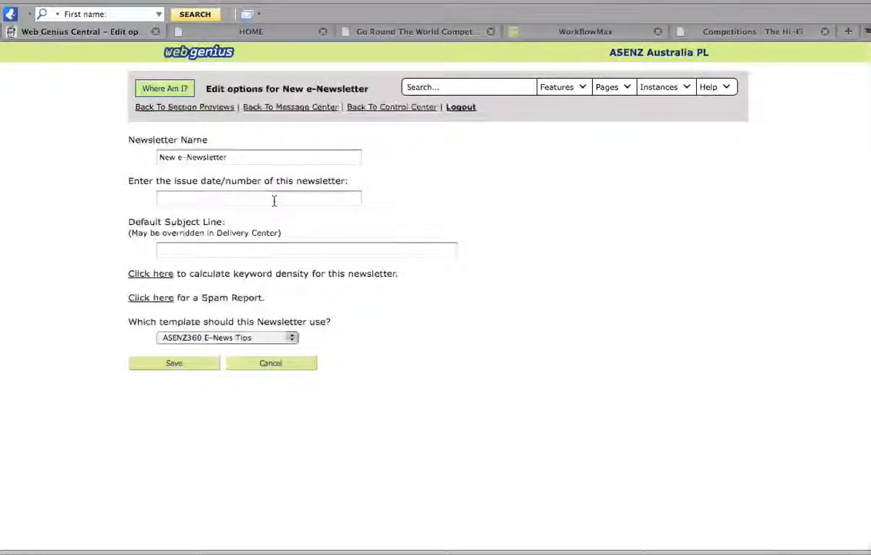
click(224, 250)
text(Hi)
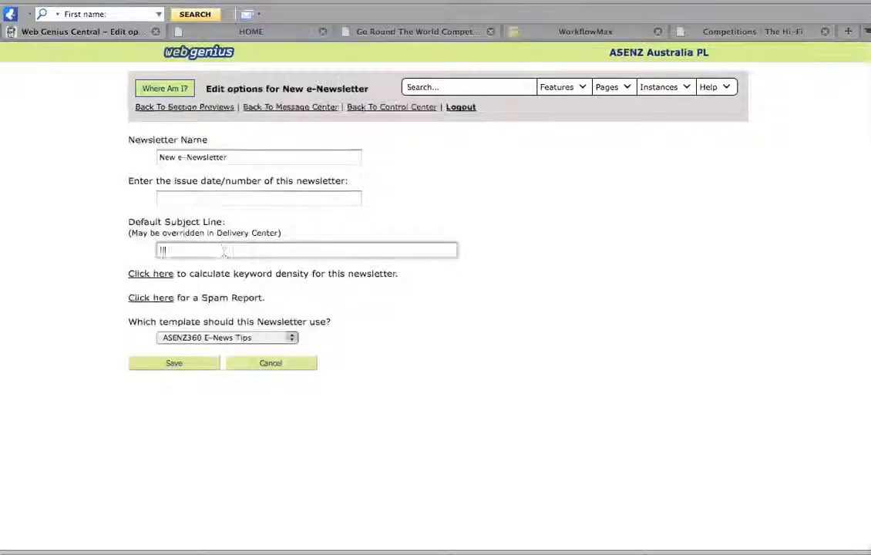
click(249, 265)
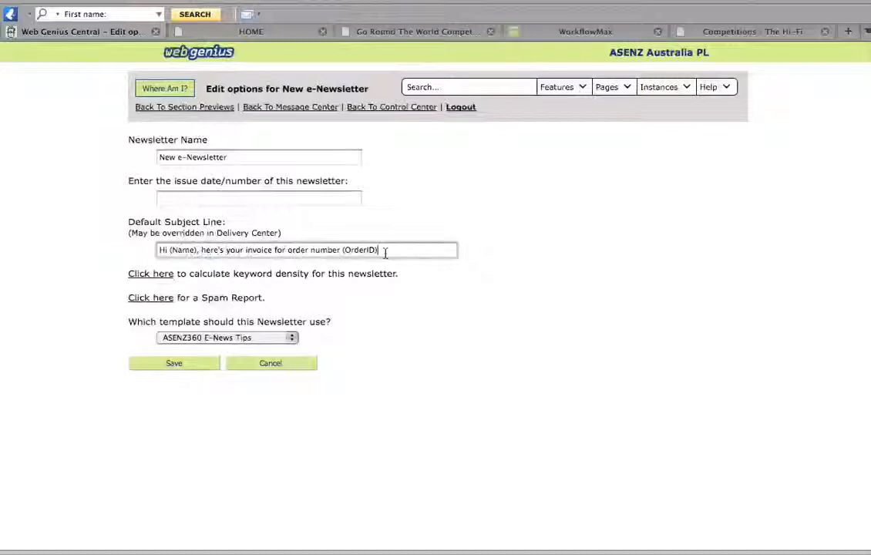
- Choose the ASENZ360 E-News Tips template for the newsletter and save its options
click(293, 340)
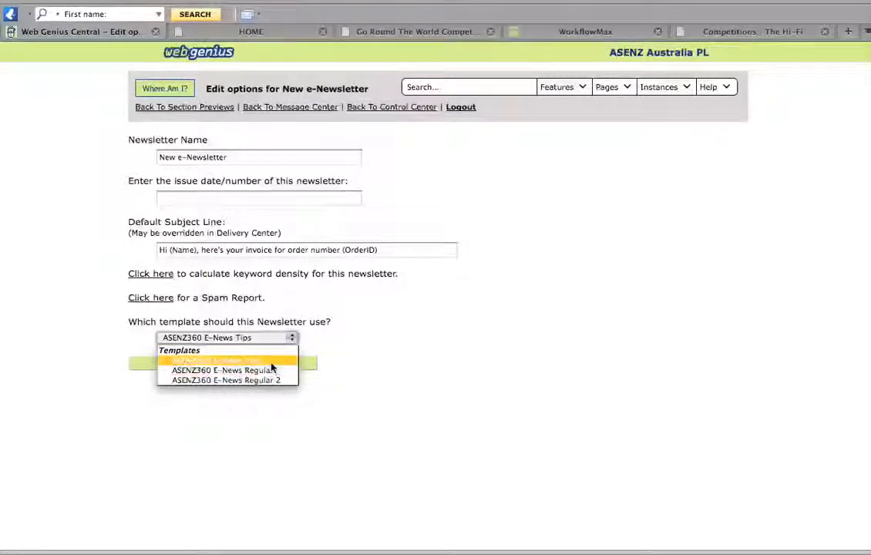
click(272, 364)
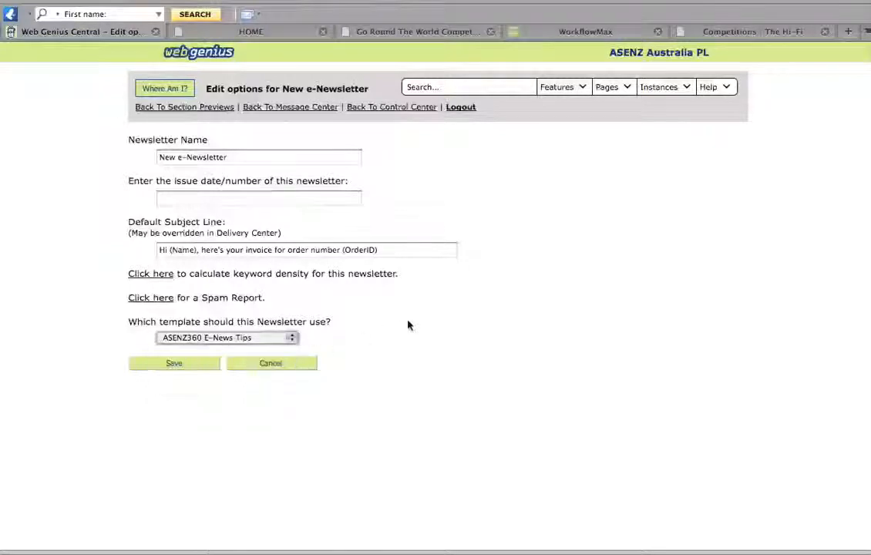
click(177, 362)
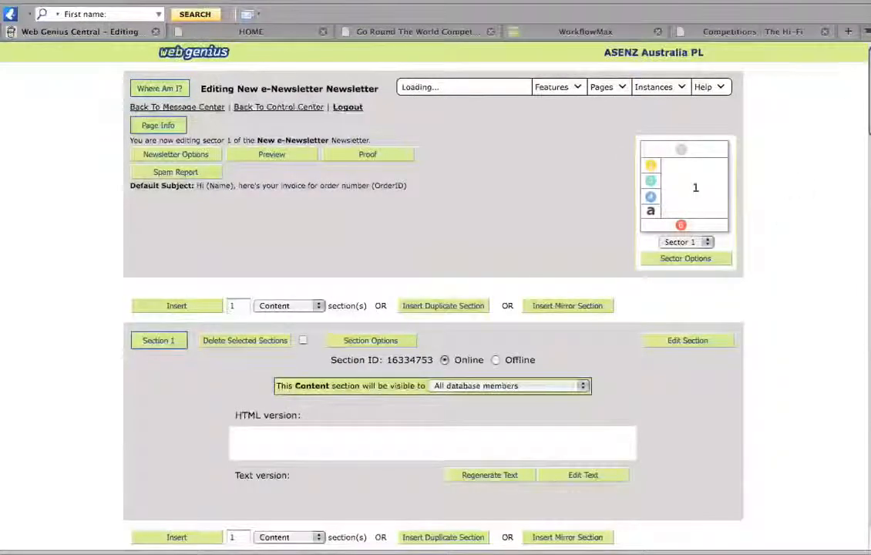
- Return to the Message Center and open the Competitor Analysis 2 newsletter for editing
scroll(765, 65, down, 4)
scroll(436, 297, down, 1)
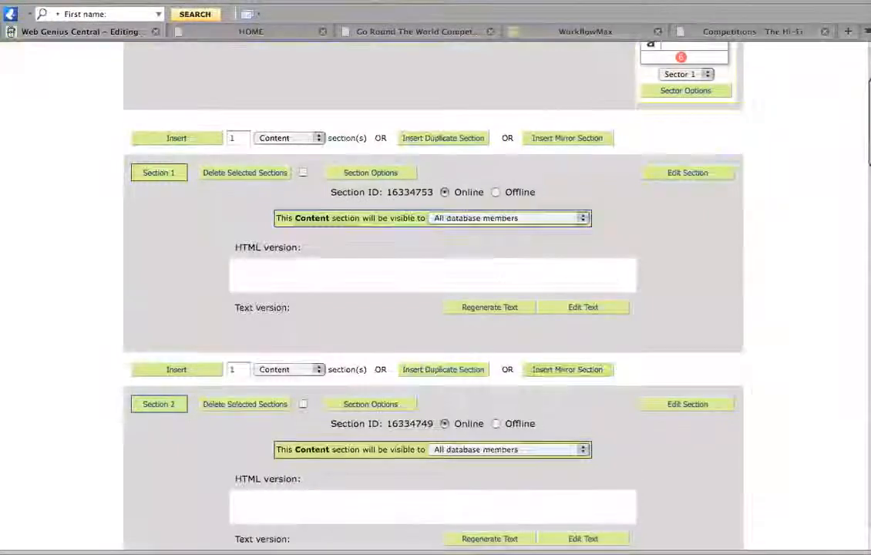
scroll(332, 231, up, 5)
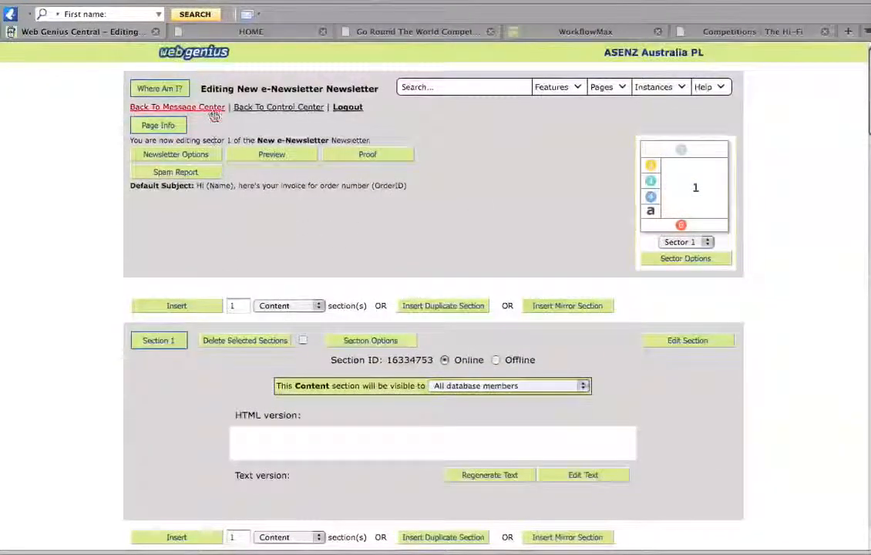
click(188, 107)
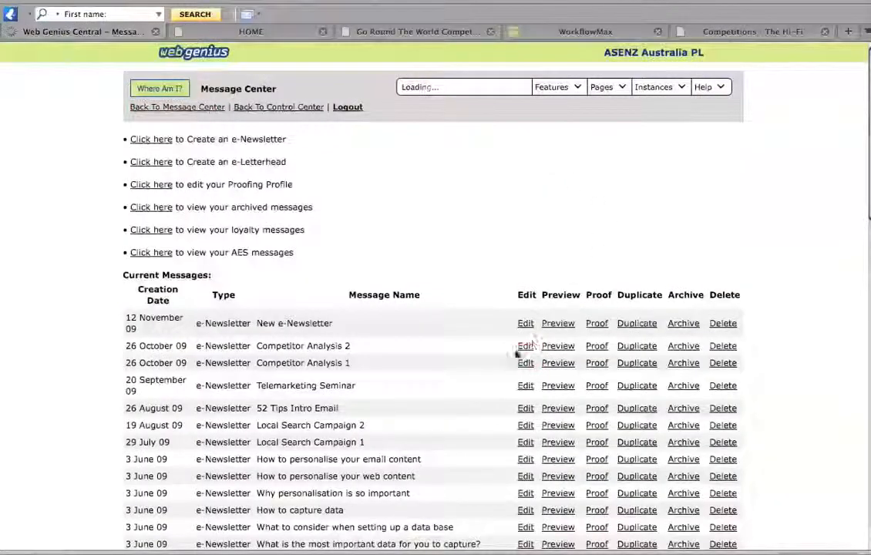
click(526, 347)
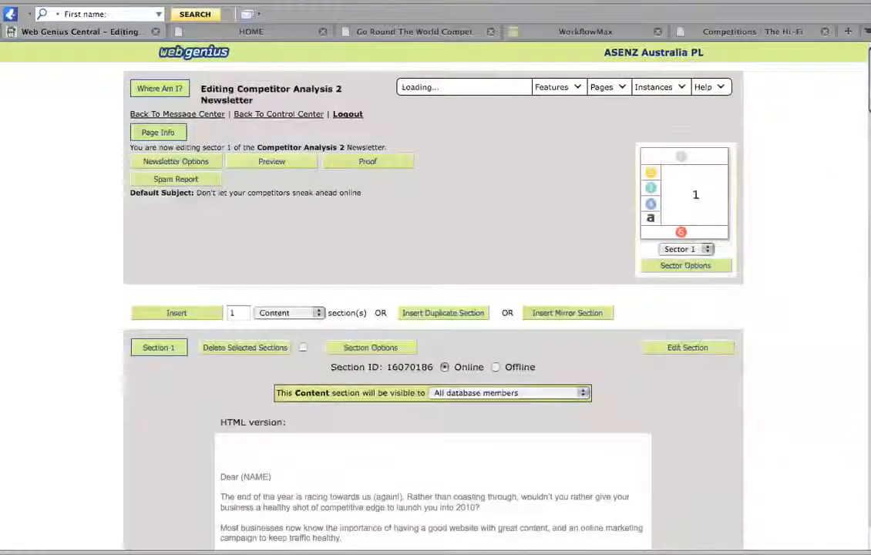
- Examine the HTML and text versions of section 1 in the Competitor Analysis 2 newsletter
scroll(432, 308, down, 15)
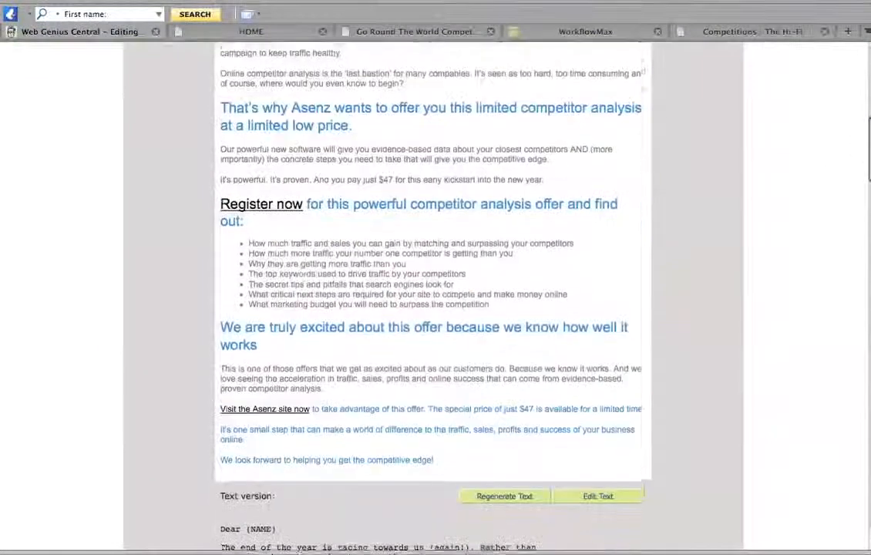
scroll(431, 308, down, 5)
scroll(431, 308, up, 11)
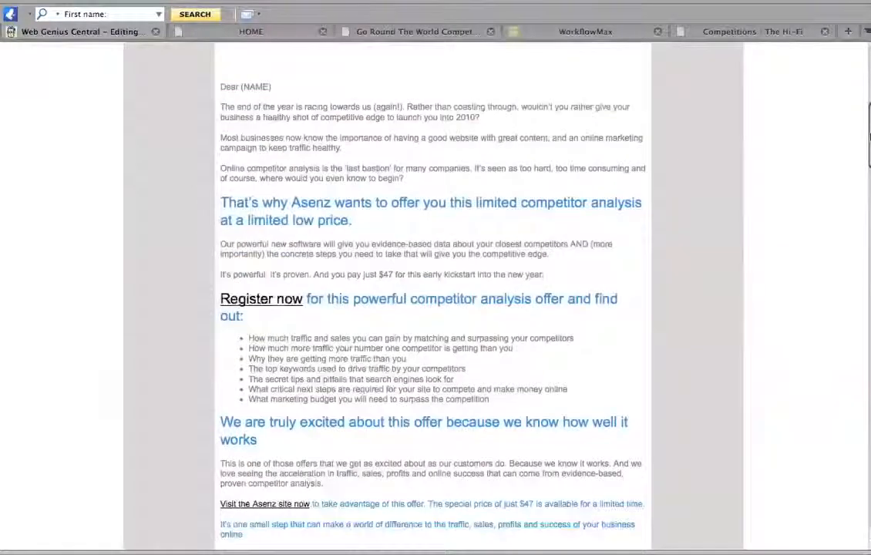
scroll(866, 123, up, 4)
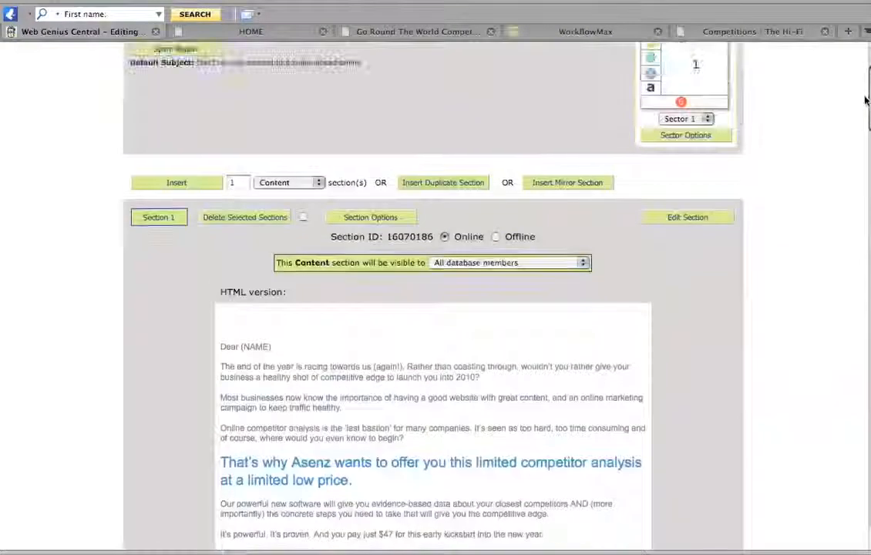
scroll(865, 127, down, 5)
drag(866, 127, 865, 179)
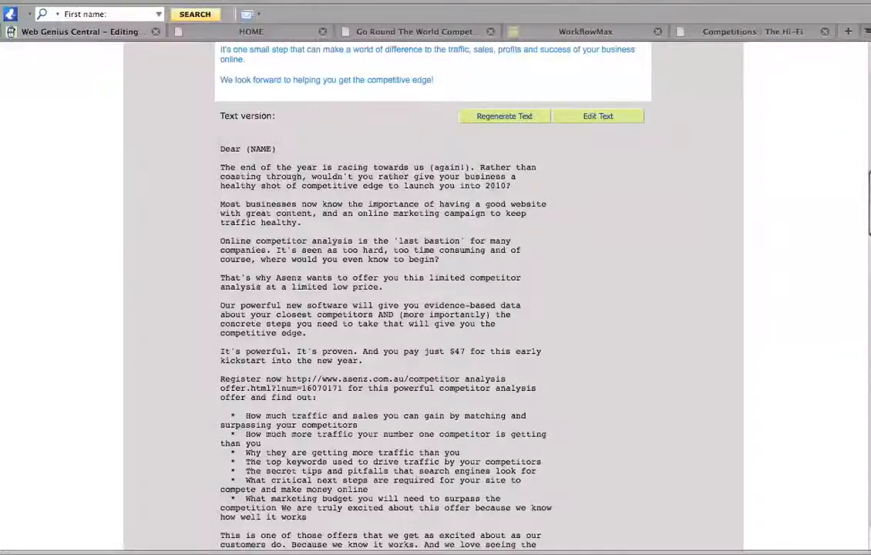
scroll(433, 298, down, 3)
scroll(433, 298, up, 3)
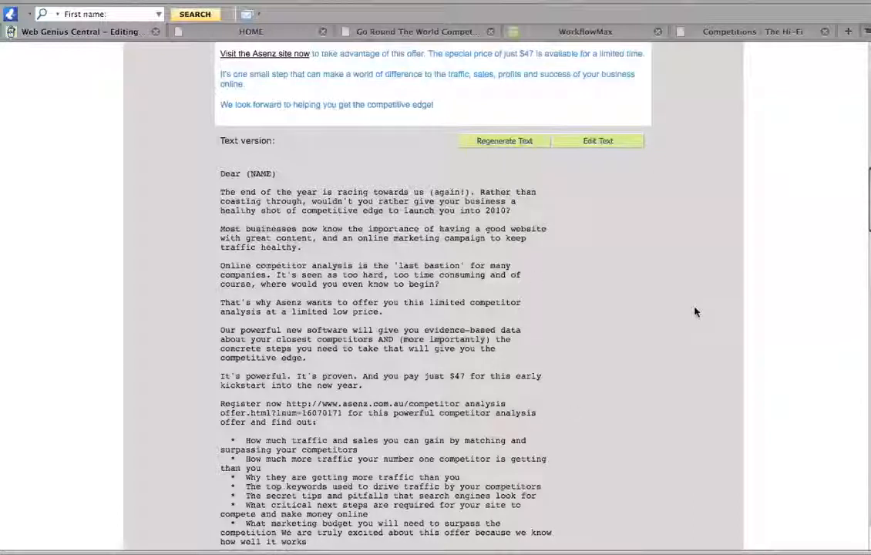
click(507, 144)
click(616, 142)
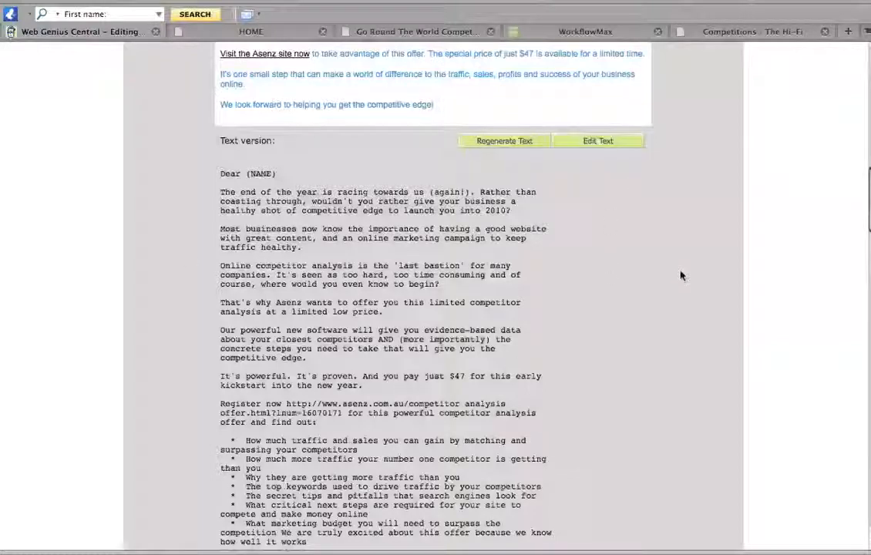
drag(869, 179, 868, 75)
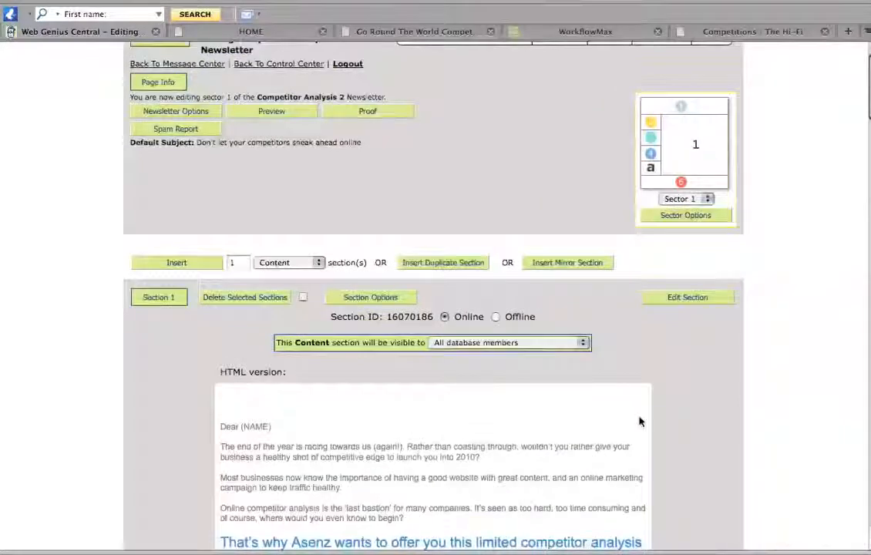
drag(870, 98, 869, 91)
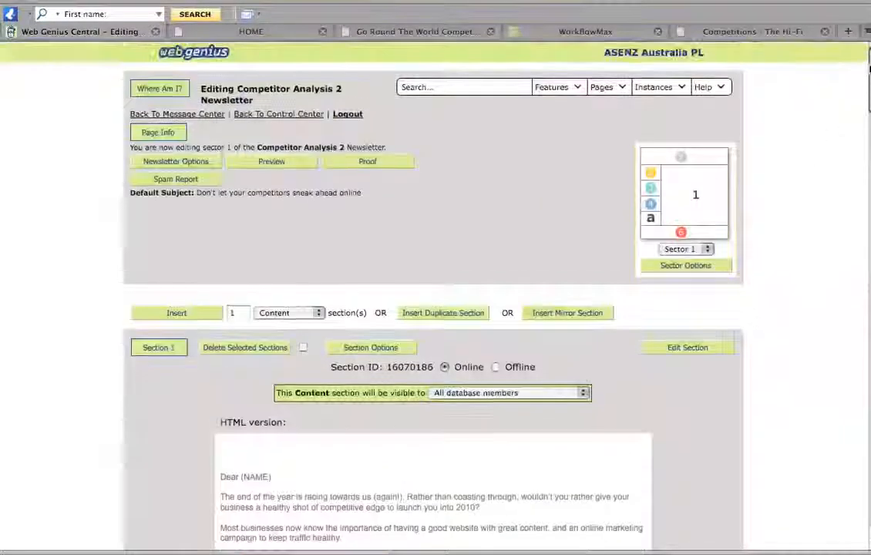
- Preview the HTML version of the Competitor Analysis 2 newsletter, read through it and return to the section previews
click(269, 163)
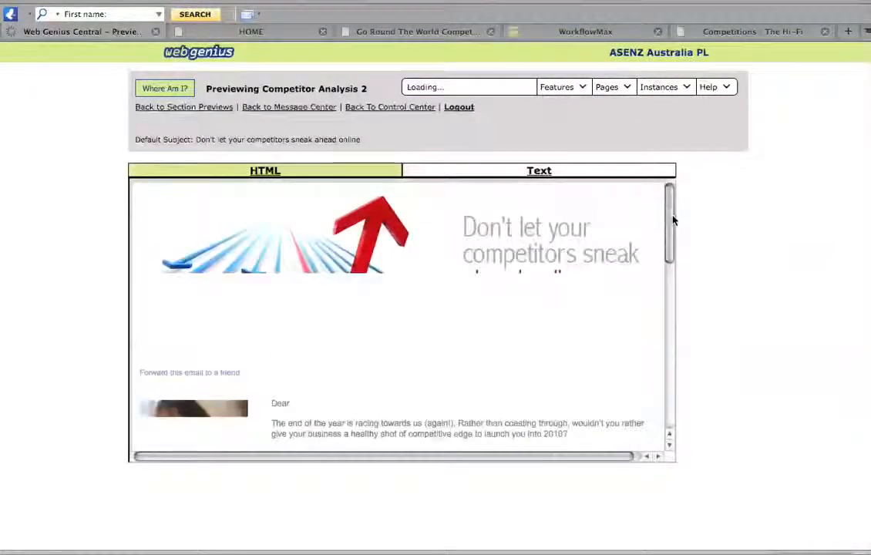
drag(673, 221, 669, 383)
drag(667, 370, 653, 307)
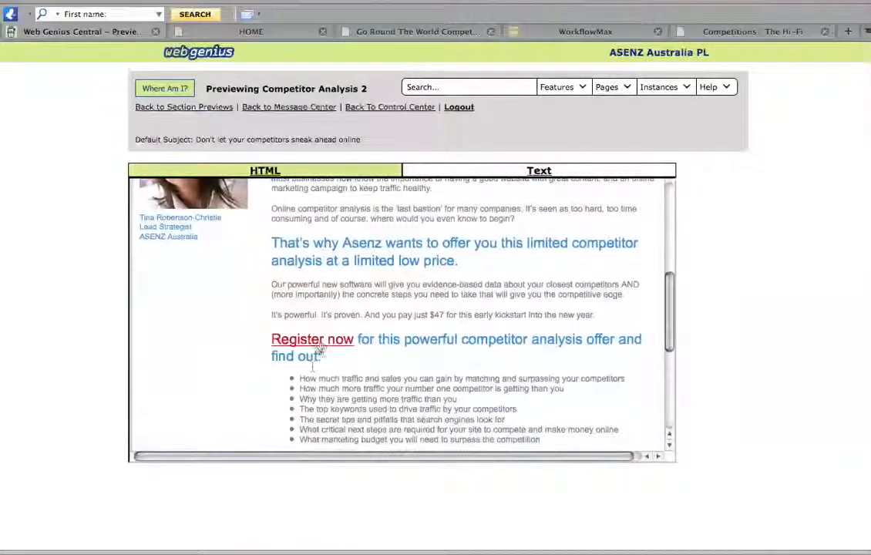
drag(667, 331, 670, 247)
click(199, 109)
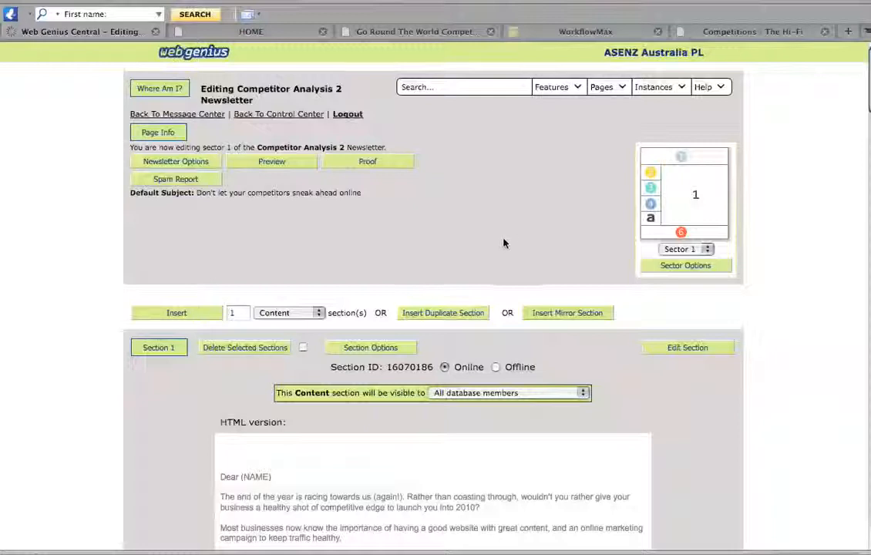
- Start a proof of the Competitor Analysis 2 newsletter and fill in the sender's e-mail and the same address as proof recipient
click(384, 163)
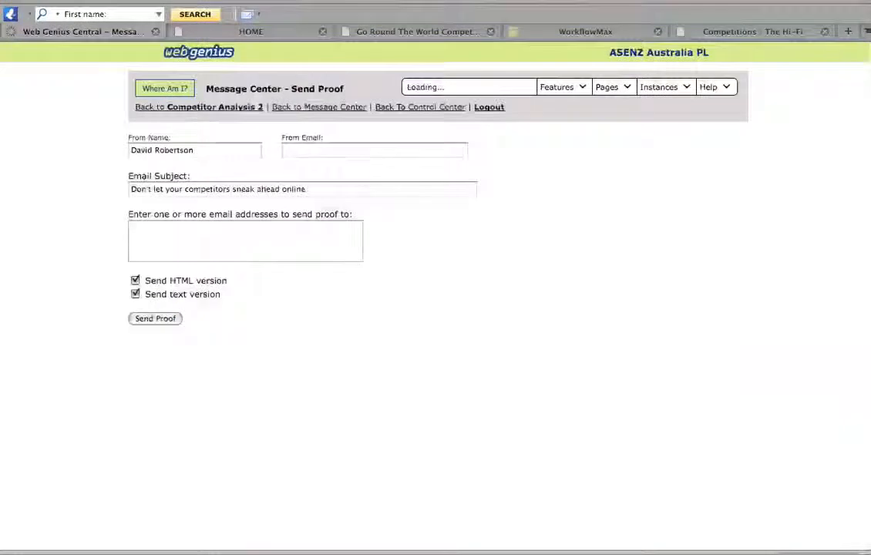
click(319, 150)
text(d)
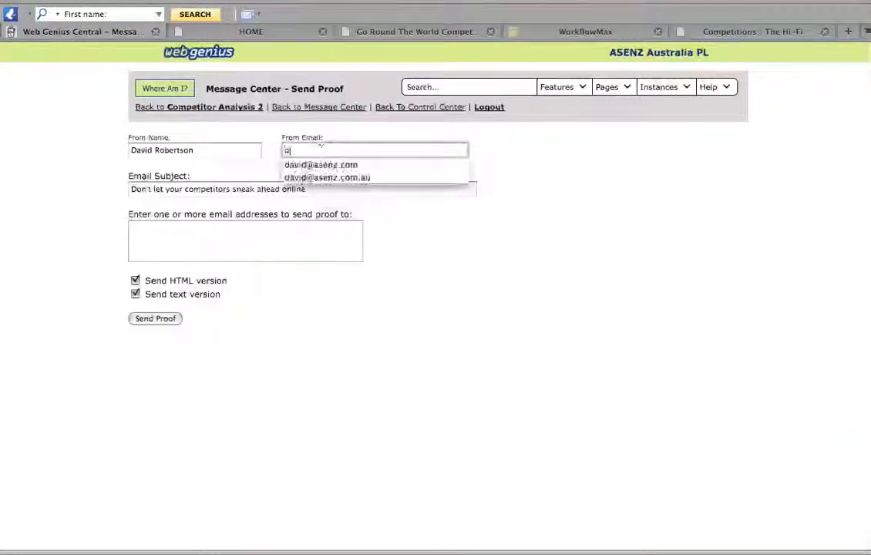
click(326, 177)
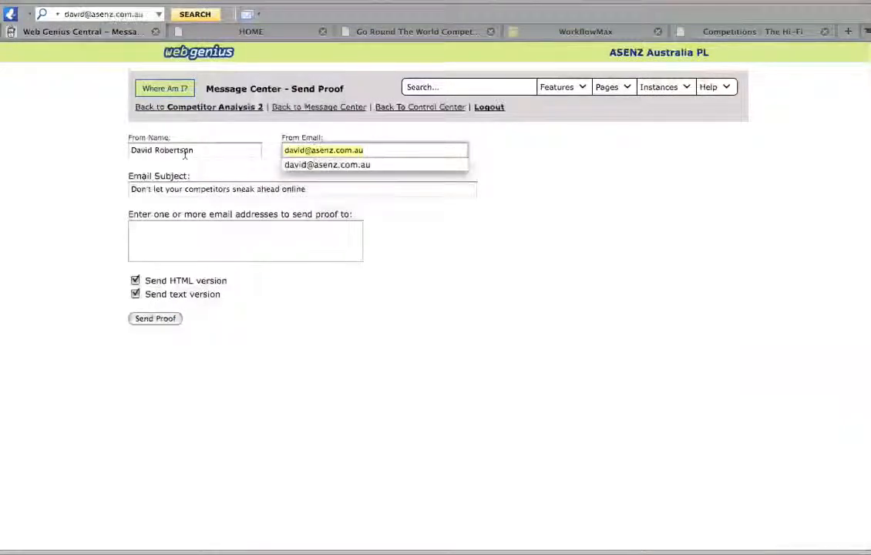
click(184, 237)
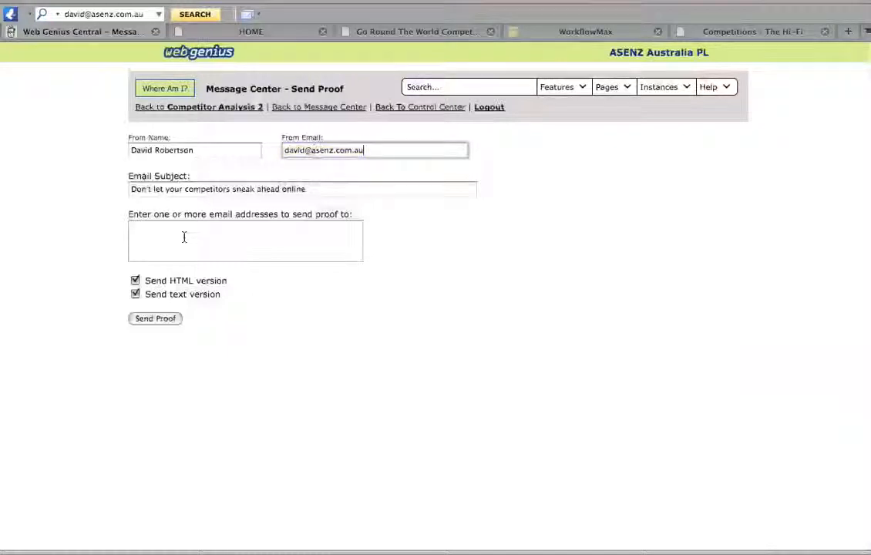
key(super+v)
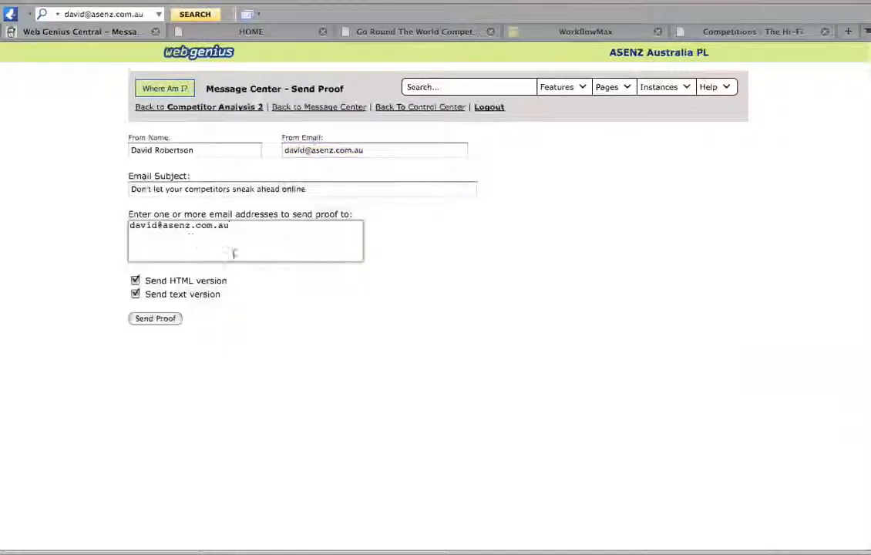